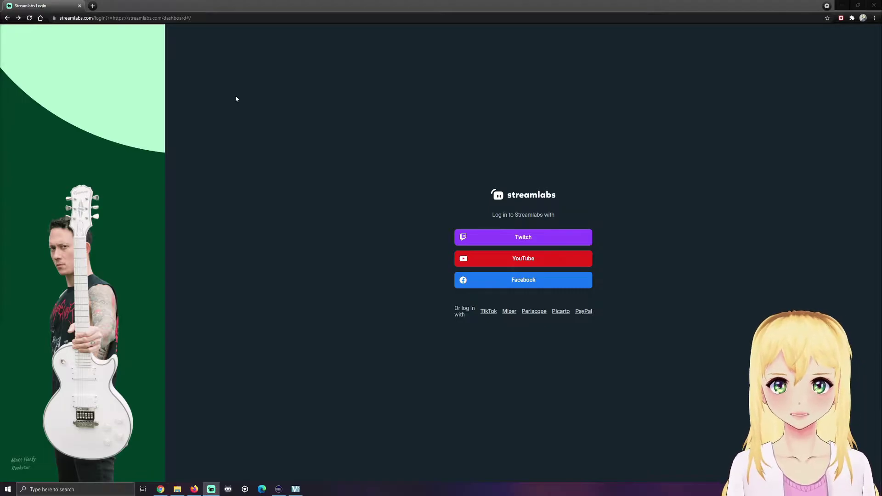
Step: Sign in to Streamlabs with the Twitch account and go to the dashboard
{"action": "left_click", "coordinate": [462, 237]}
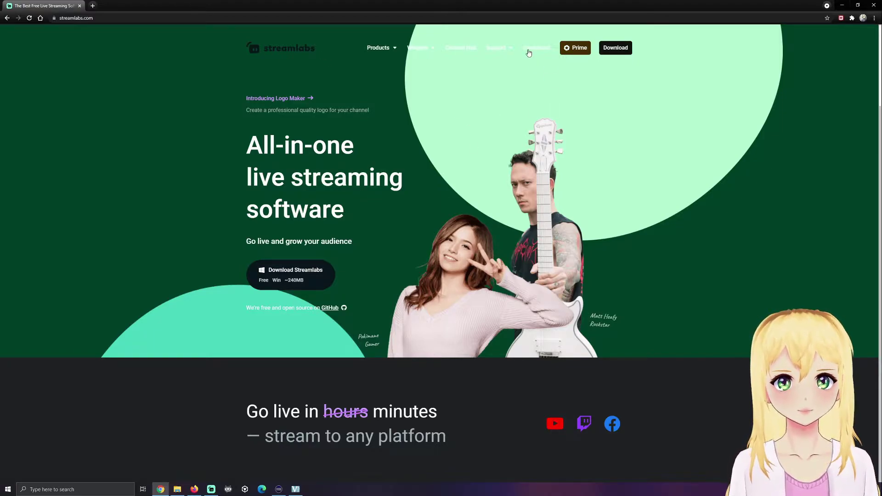
{"action": "left_click_drag", "start_coordinate": [522, 42], "coordinate": [541, 51]}
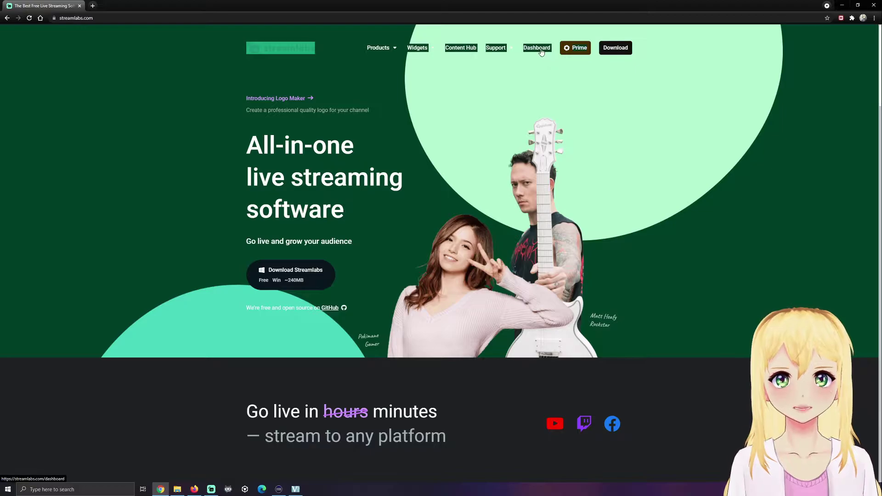
{"action": "left_click", "coordinate": [541, 51]}
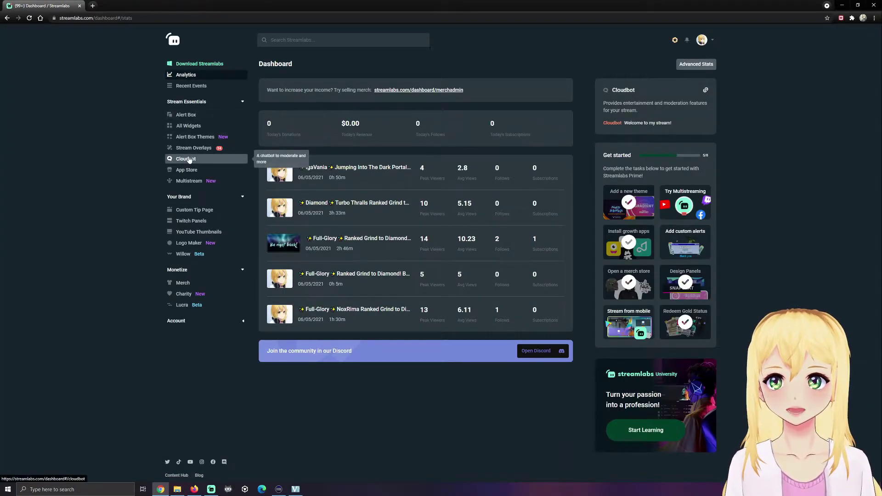
Step: Open Cloudbot, check its connected Twitch bot account, and view the modules list
{"action": "left_click", "coordinate": [189, 160]}
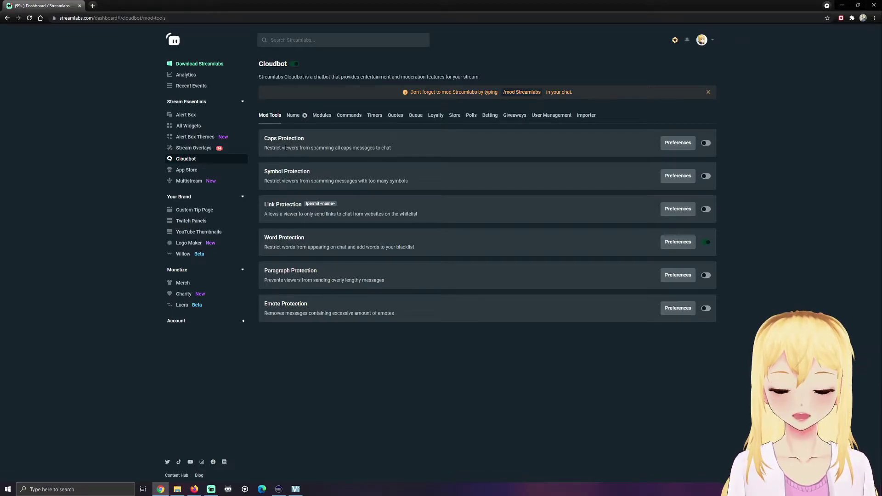
{"action": "left_click", "coordinate": [294, 116]}
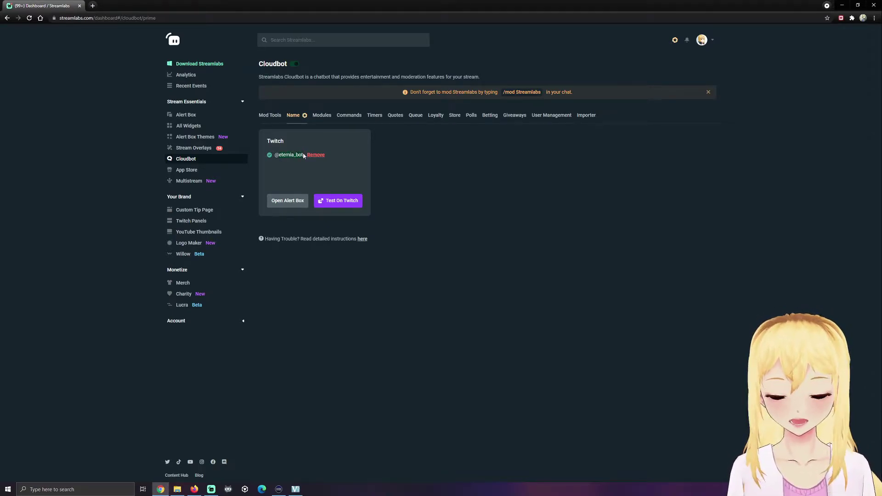
{"action": "left_click", "coordinate": [322, 118]}
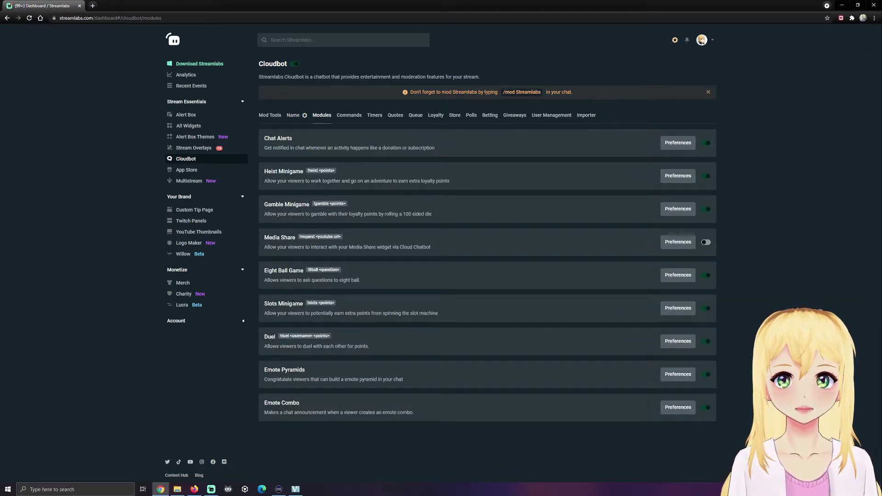
Step: List Cloudbot's custom commands and open the !discord command for editing
{"action": "left_click", "coordinate": [356, 118]}
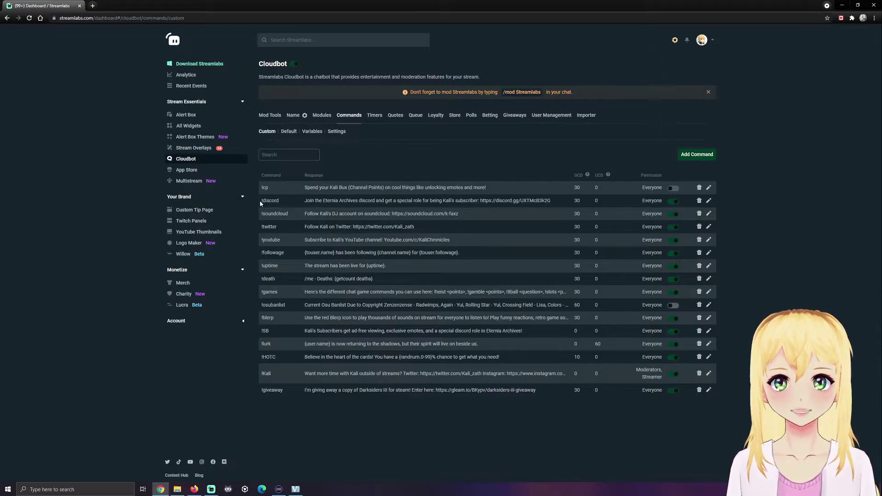
{"action": "left_click_drag", "start_coordinate": [260, 200], "coordinate": [279, 200]}
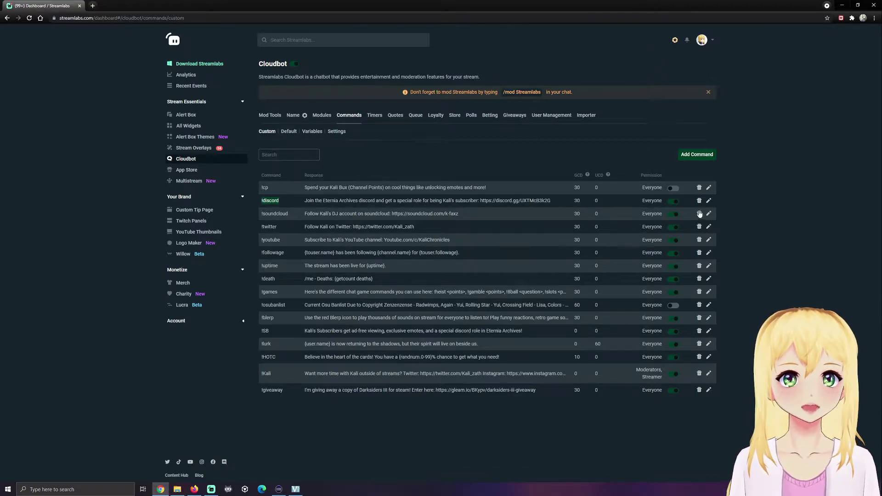
{"action": "left_click", "coordinate": [714, 202]}
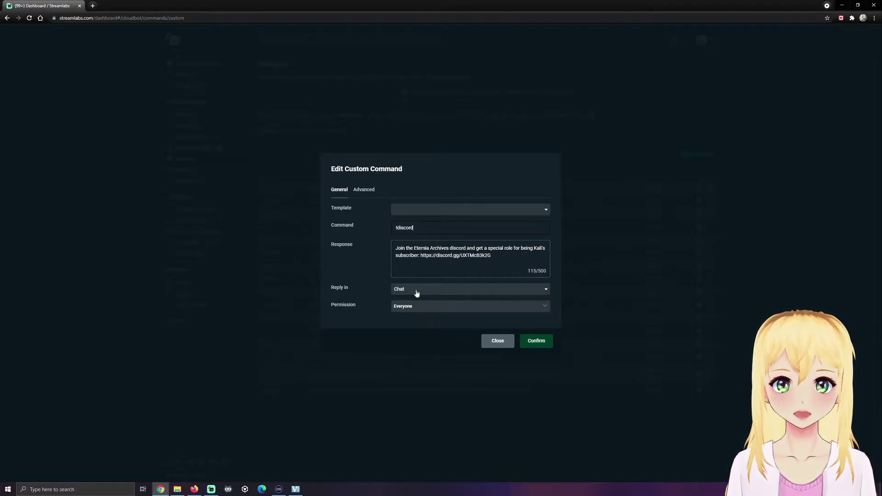
Step: Review !discord's Advanced cooldown and cost options, then confirm the command with its 30-second global cooldown
{"action": "left_click", "coordinate": [364, 190]}
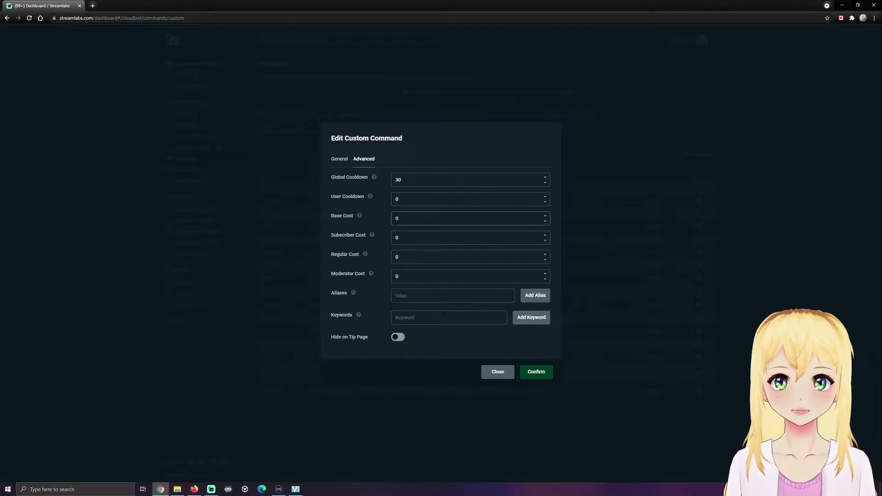
{"action": "mouse_move", "coordinate": [360, 219]}
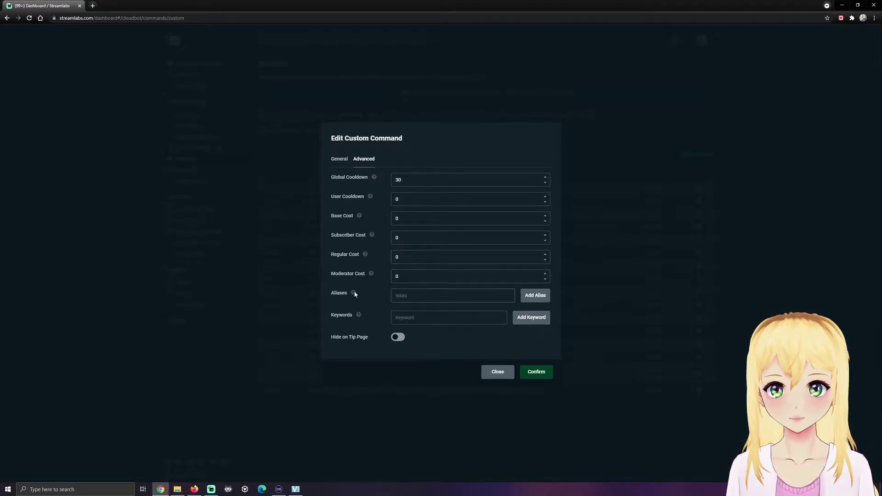
{"action": "mouse_move", "coordinate": [354, 294]}
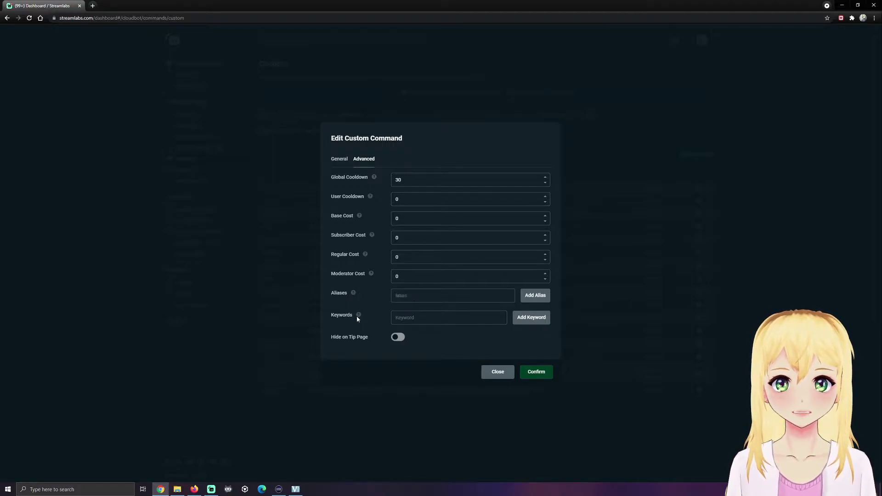
{"action": "mouse_move", "coordinate": [359, 317]}
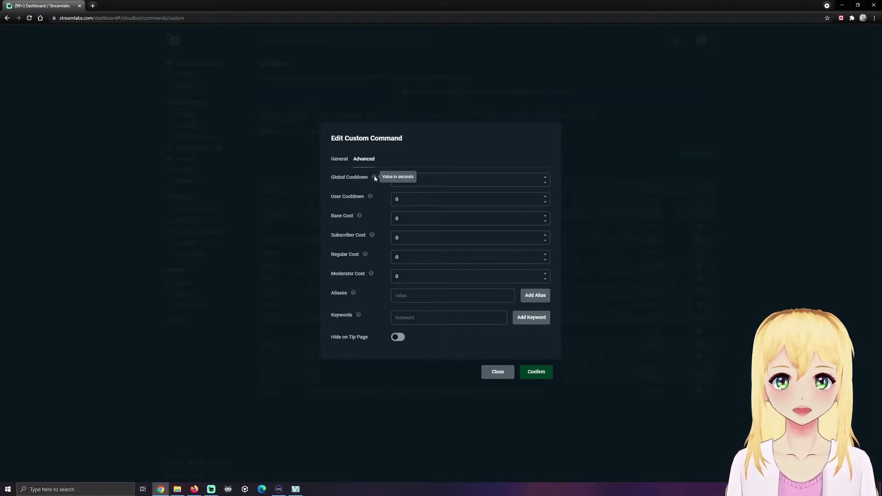
{"action": "left_click", "coordinate": [341, 160]}
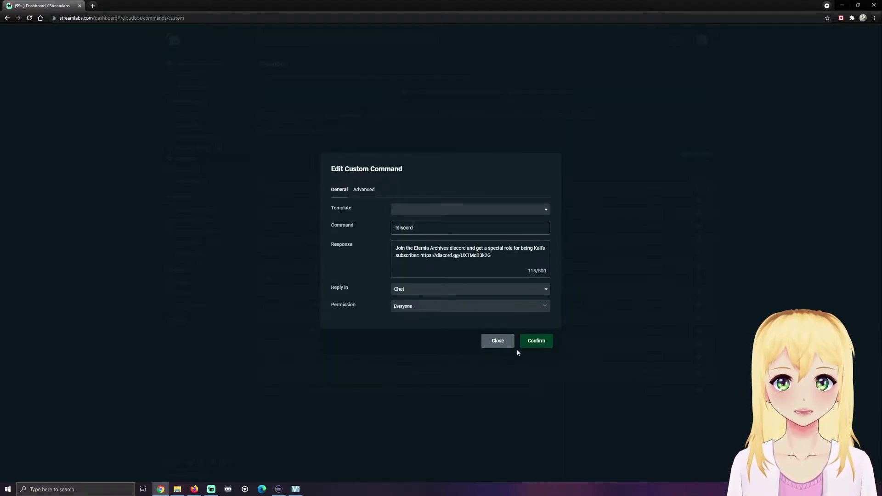
{"action": "left_click", "coordinate": [533, 344]}
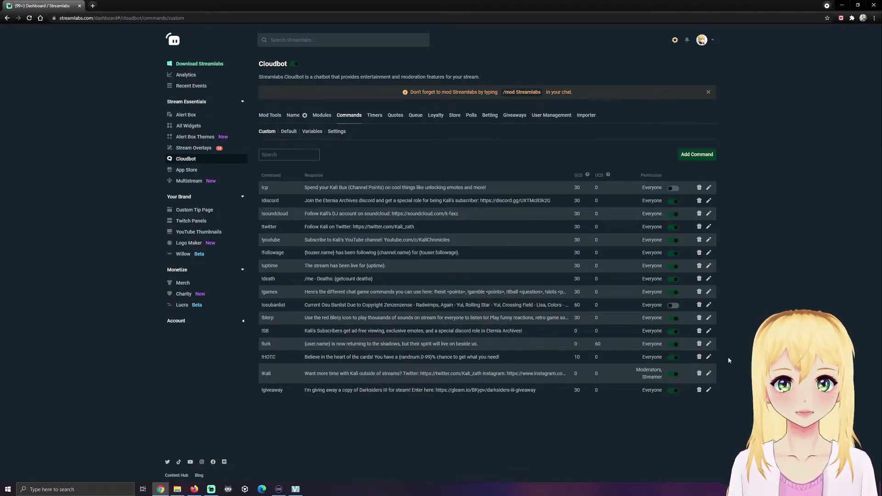
{"action": "left_click", "coordinate": [709, 344]}
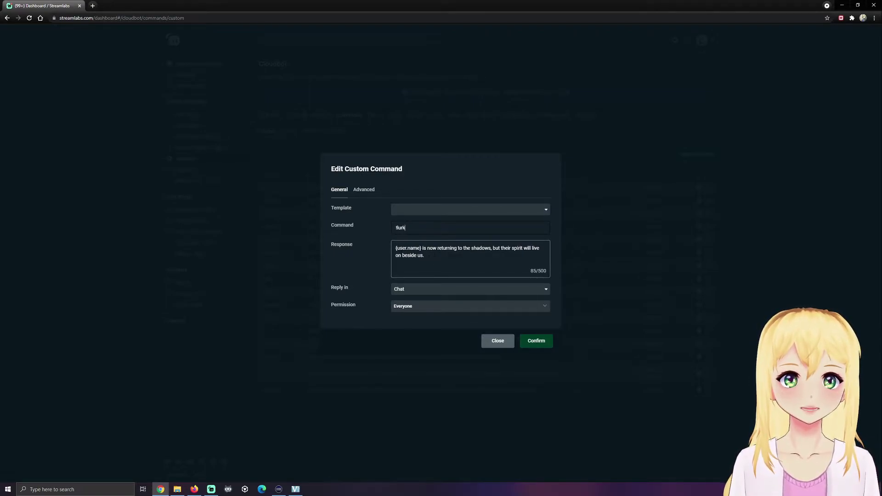
{"action": "left_click", "coordinate": [364, 190]}
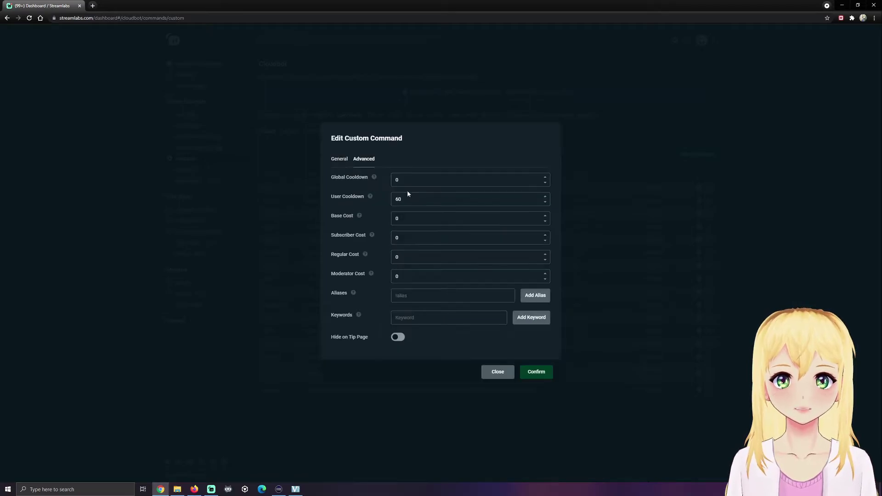
{"action": "left_click", "coordinate": [407, 196]}
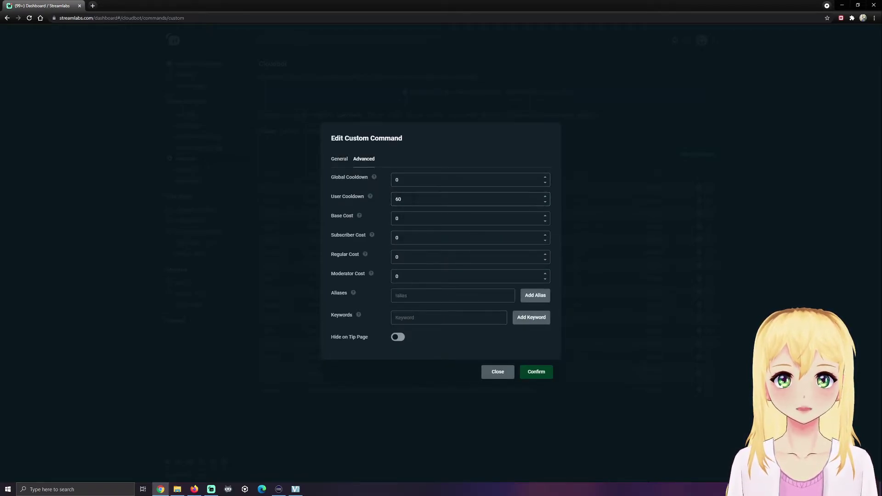
{"action": "left_click", "coordinate": [339, 159]}
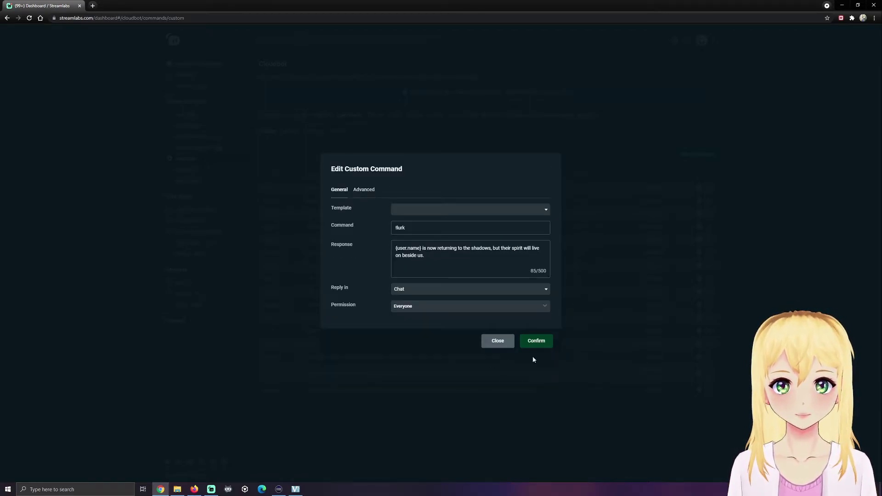
{"action": "left_click", "coordinate": [535, 341]}
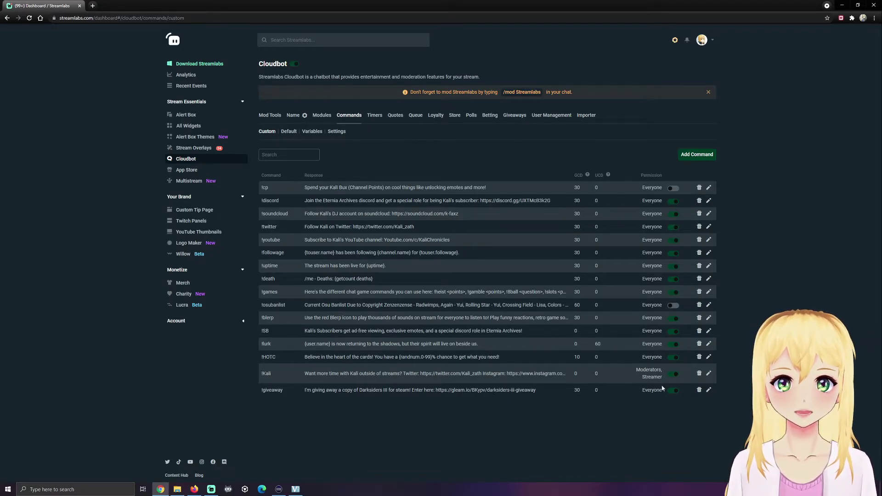
{"action": "left_click", "coordinate": [710, 374]}
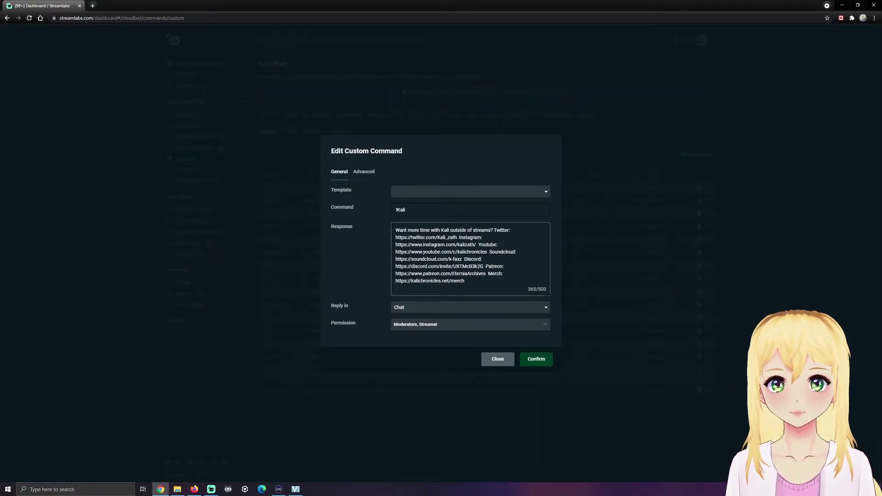
{"action": "left_click_drag", "start_coordinate": [395, 230], "coordinate": [479, 281]}
{"action": "left_click", "coordinate": [480, 281]}
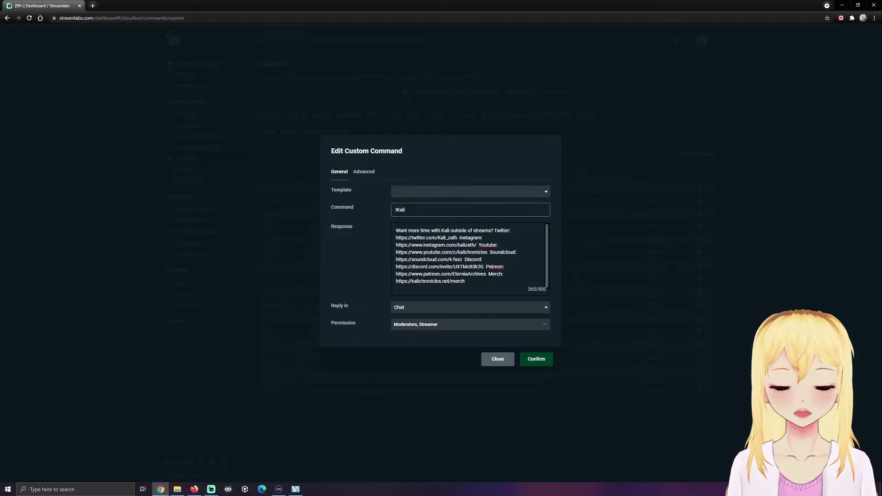
{"action": "left_click", "coordinate": [365, 174]}
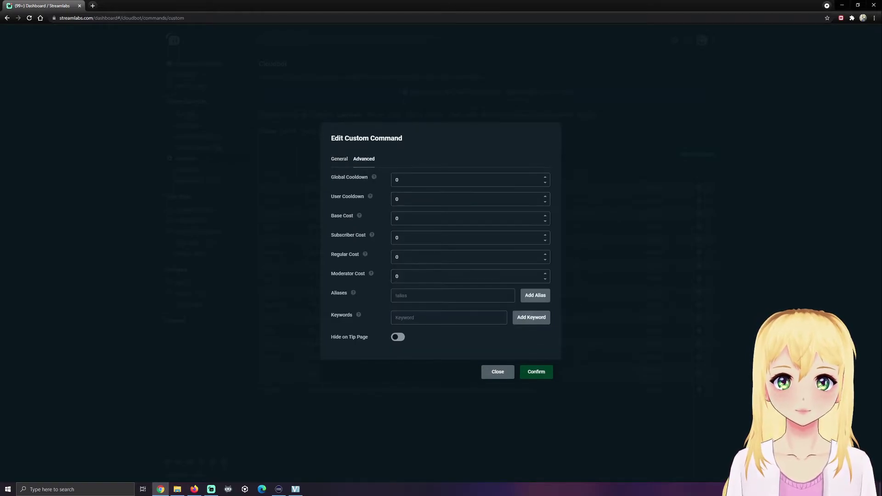
{"action": "left_click", "coordinate": [339, 159]}
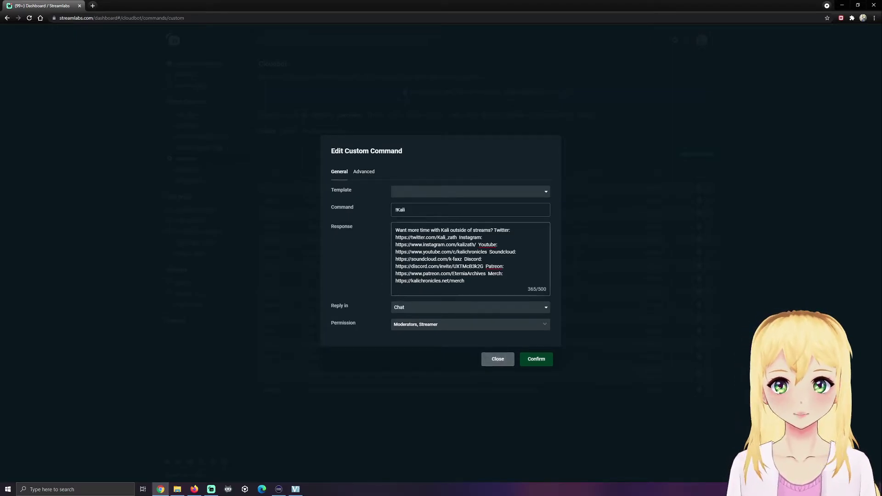
{"action": "left_click", "coordinate": [493, 360]}
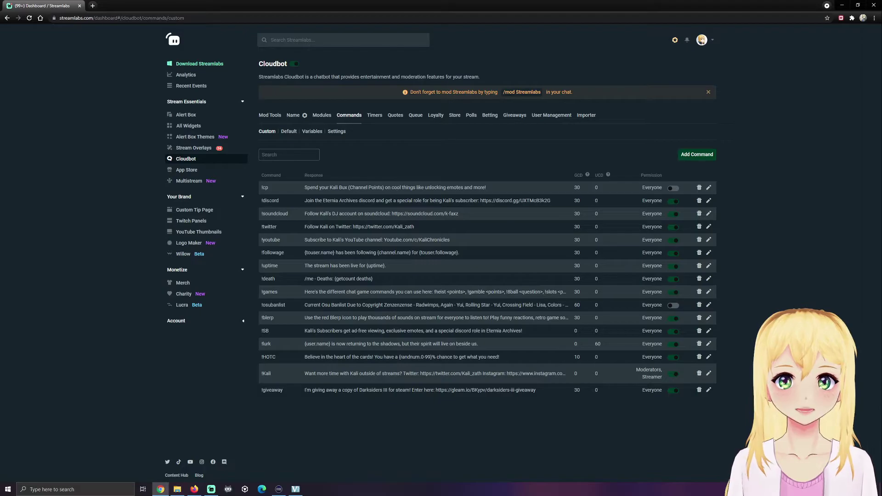
Step: Browse the Default commands and Quotes, then list the Twitter and Discord timers
{"action": "left_click", "coordinate": [288, 132]}
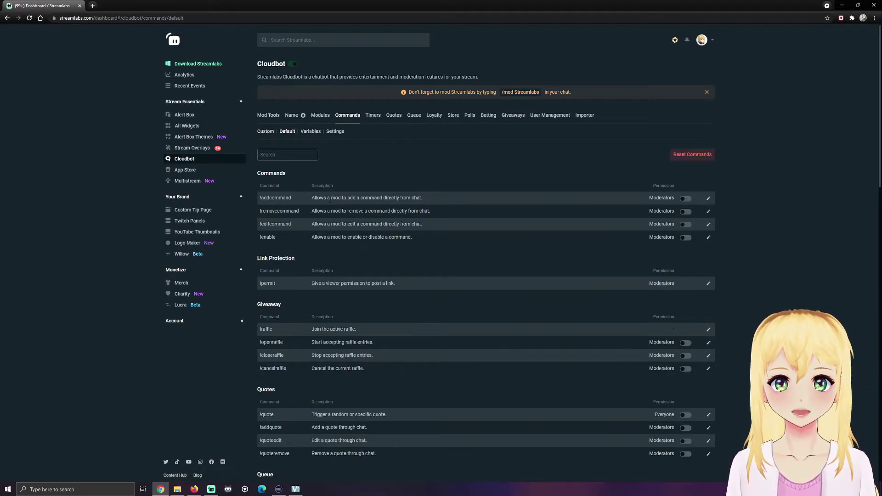
{"action": "scroll", "coordinate": [330, 199], "scroll_direction": "down", "scroll_amount": 4}
{"action": "scroll", "coordinate": [330, 202], "scroll_direction": "down", "scroll_amount": 15}
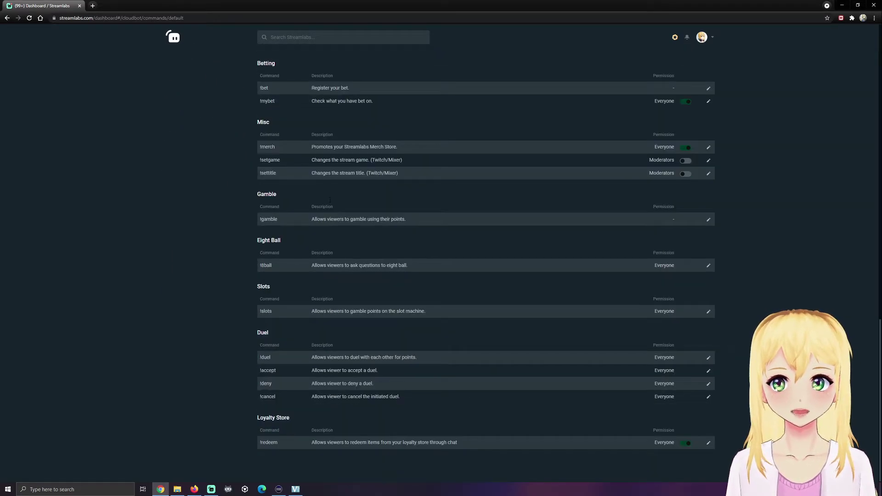
{"action": "scroll", "coordinate": [367, 330], "scroll_direction": "up", "scroll_amount": 20}
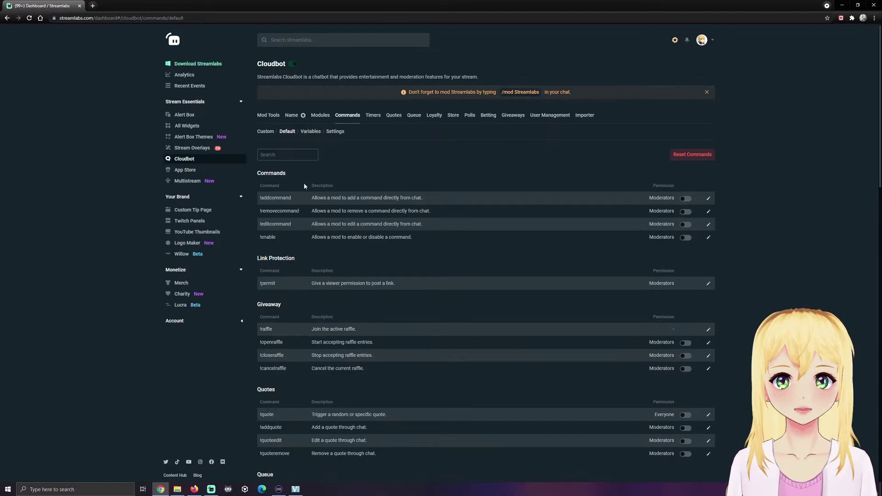
{"action": "left_click", "coordinate": [391, 117]}
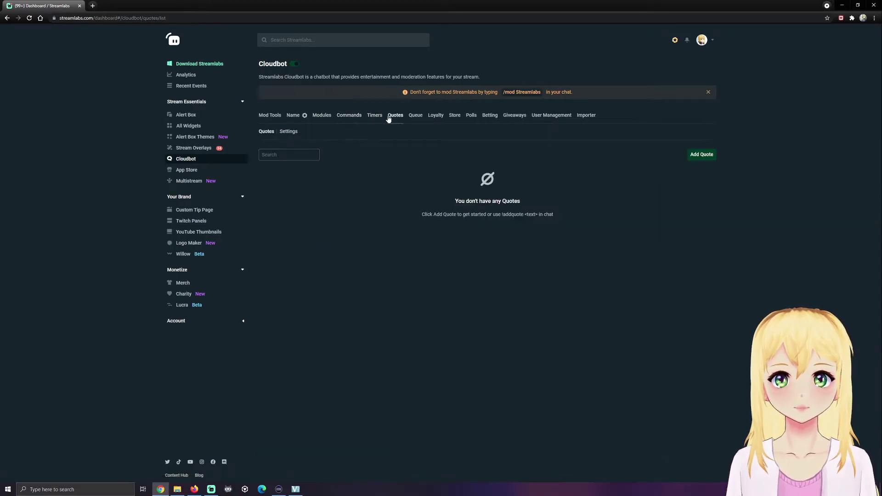
{"action": "left_click", "coordinate": [373, 118]}
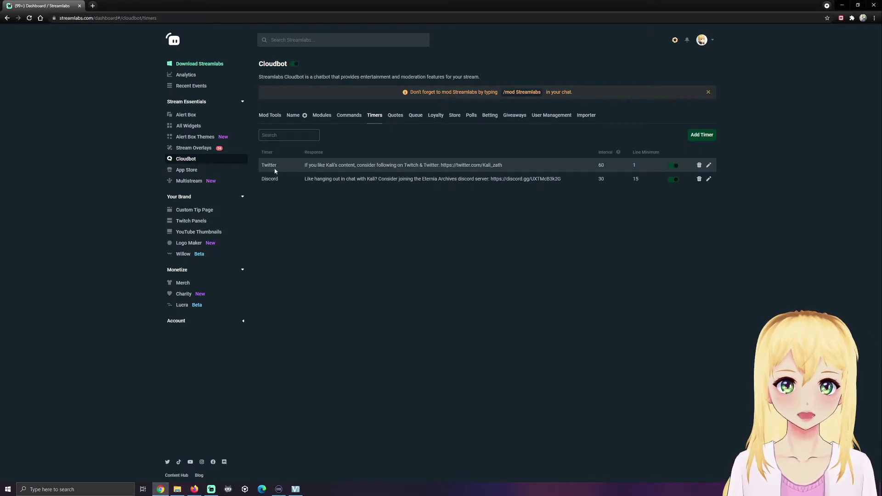
Step: Inspect the Twitter timer's response, 60-minute interval and line minimum 1, then cancel without saving
{"action": "left_click", "coordinate": [709, 166]}
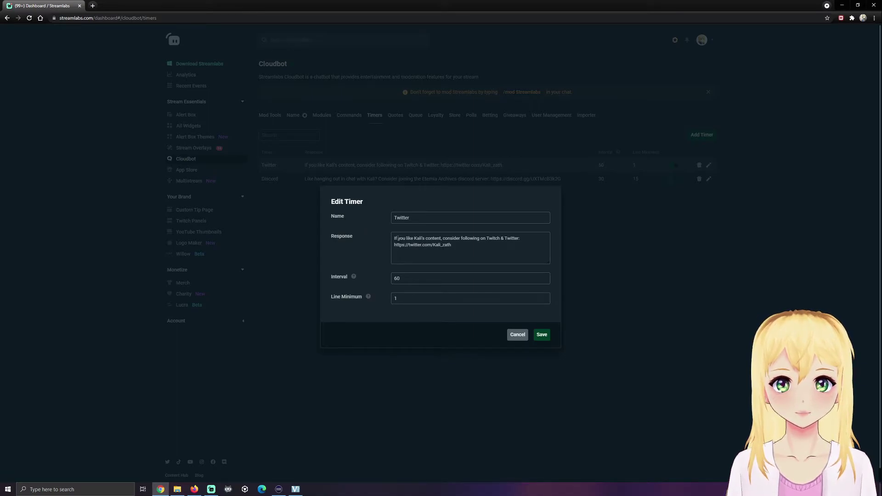
{"action": "left_click_drag", "start_coordinate": [398, 238], "coordinate": [464, 251]}
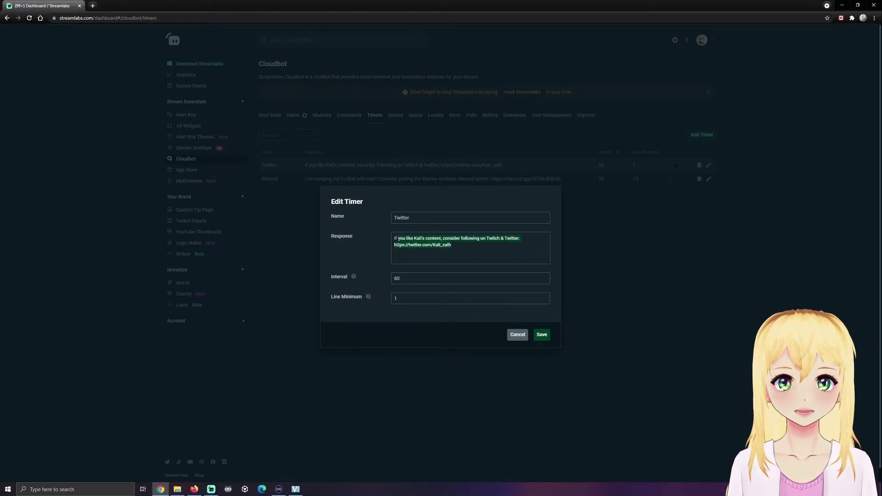
{"action": "left_click", "coordinate": [394, 238]}
{"action": "left_click_drag", "start_coordinate": [394, 238], "coordinate": [482, 253]}
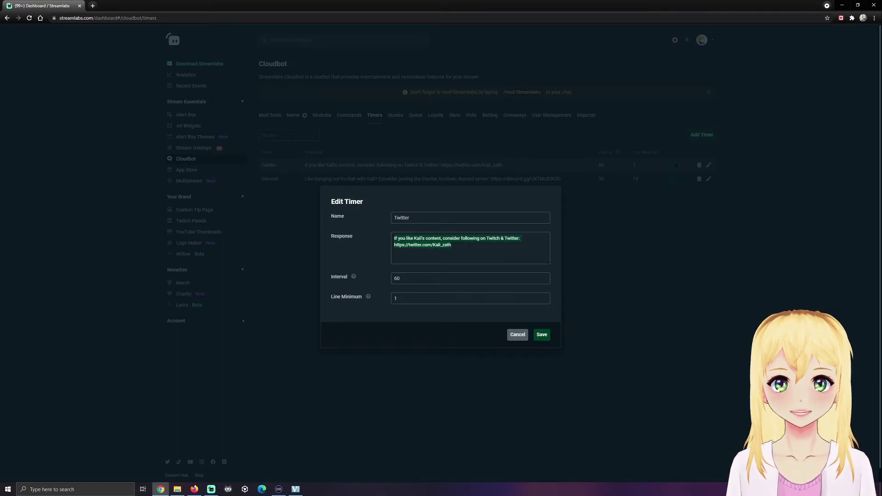
{"action": "left_click", "coordinate": [469, 245]}
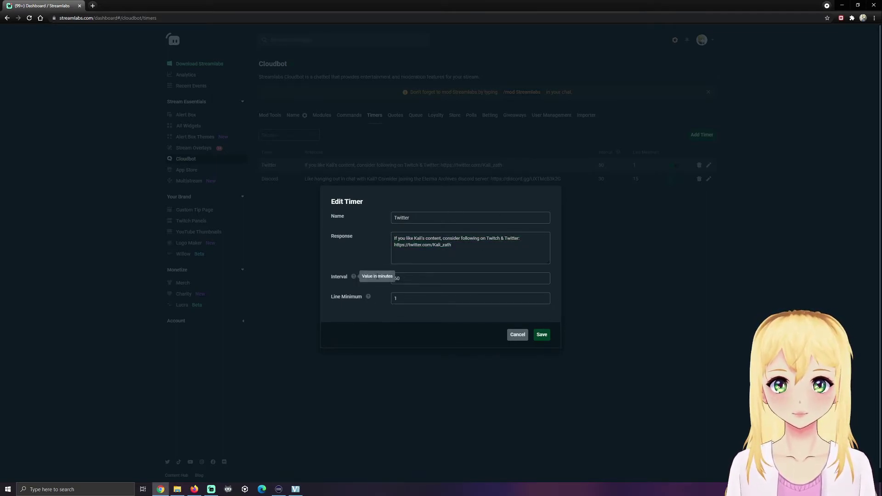
{"action": "mouse_move", "coordinate": [368, 296]}
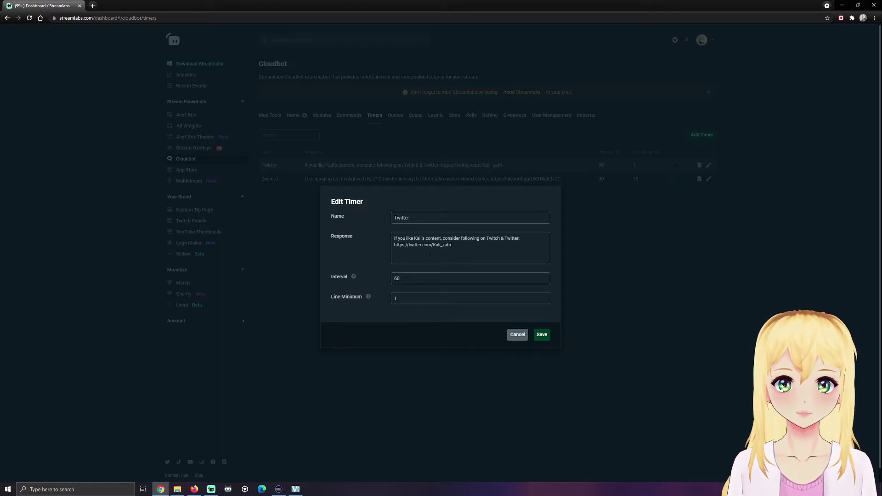
{"action": "left_click", "coordinate": [518, 335]}
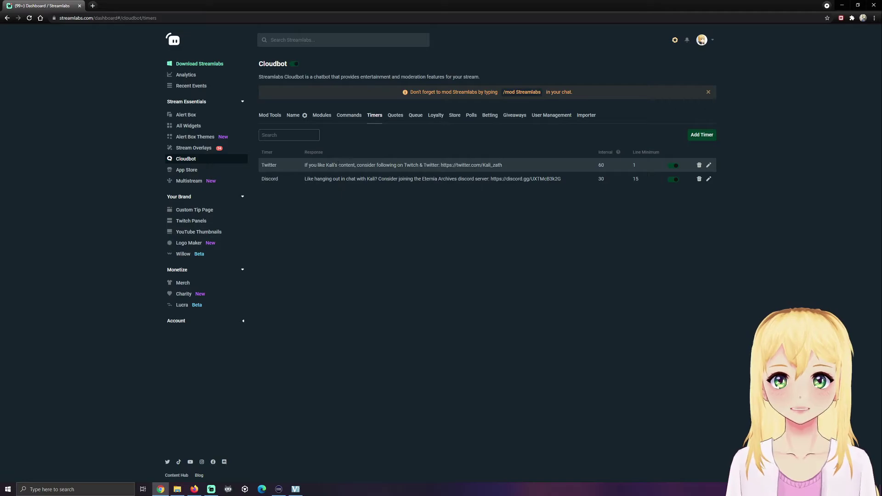
Step: Inspect the Discord timer's response without saving, then view the six Mod Tools chat filters
{"action": "left_click", "coordinate": [709, 180]}
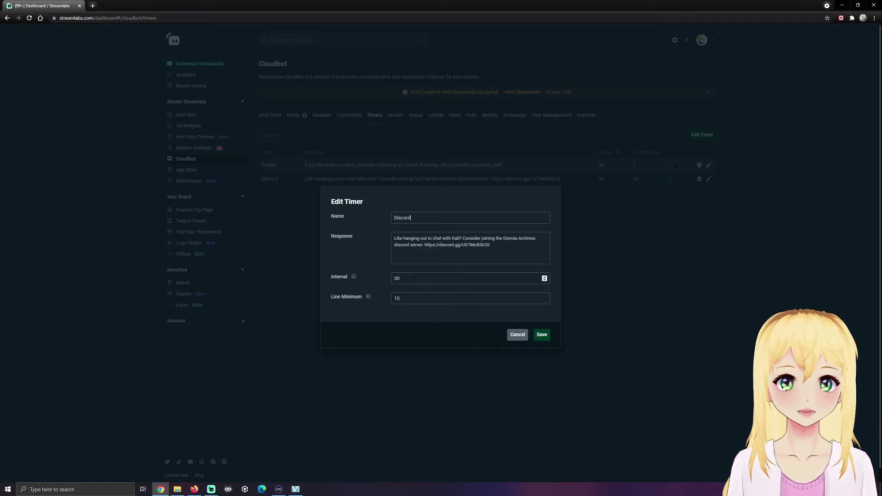
{"action": "mouse_move", "coordinate": [355, 279]}
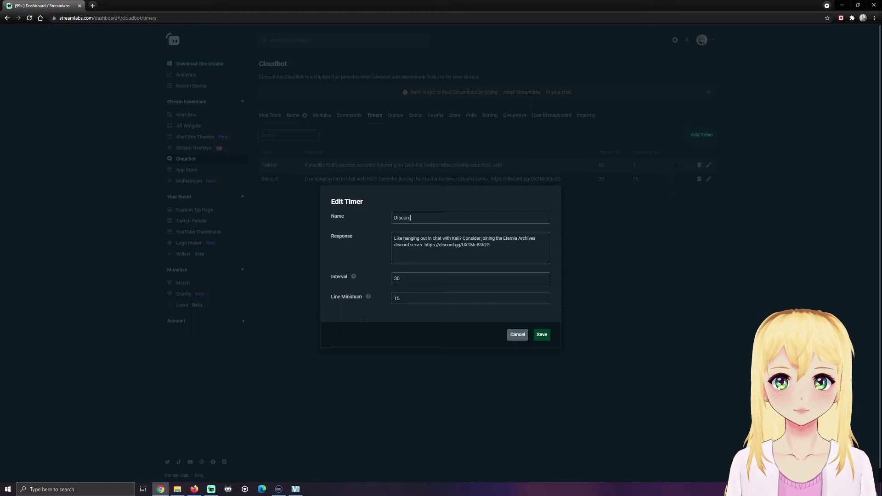
{"action": "mouse_move", "coordinate": [394, 238]}
{"action": "left_mouse_down"}
{"action": "mouse_move", "coordinate": [526, 238]}
{"action": "mouse_move", "coordinate": [410, 245]}
{"action": "left_mouse_up"}
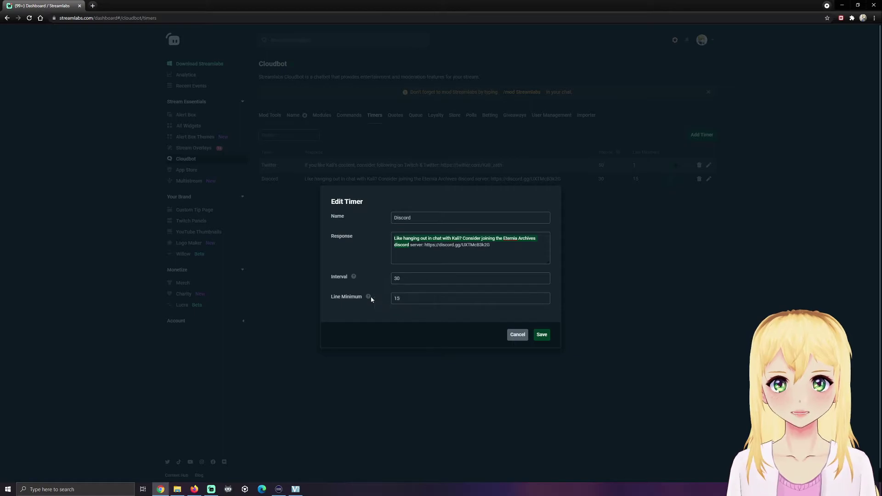
{"action": "left_click", "coordinate": [445, 245]}
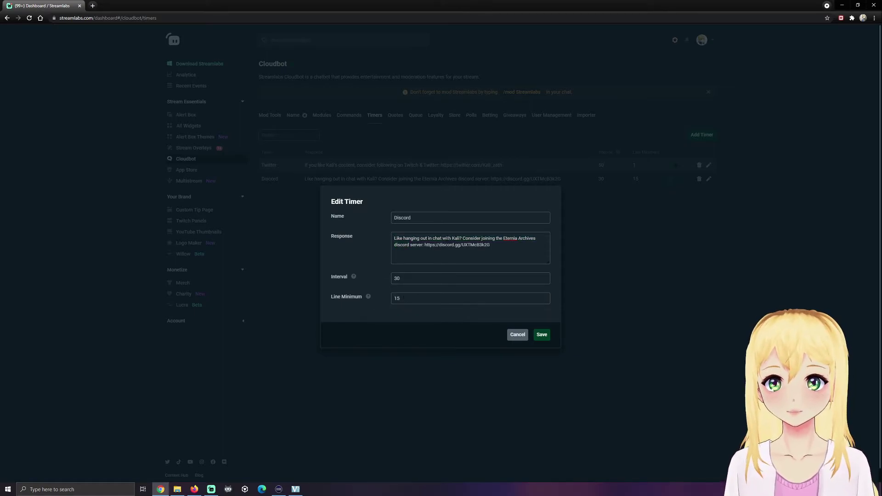
{"action": "key", "text": "ctrl+a"}
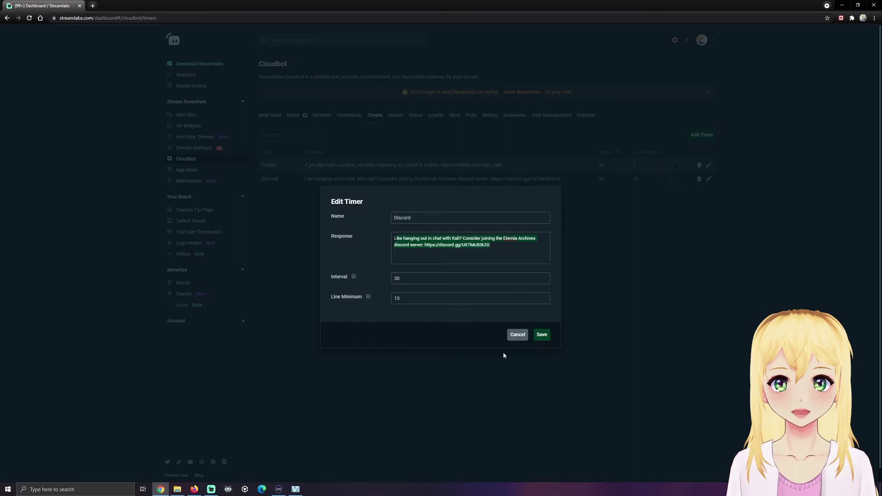
{"action": "left_click", "coordinate": [514, 336]}
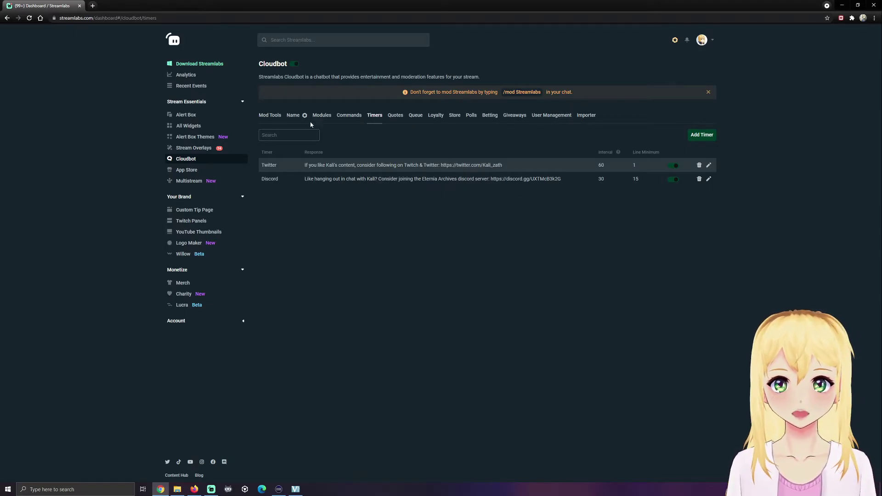
{"action": "left_click", "coordinate": [276, 118]}
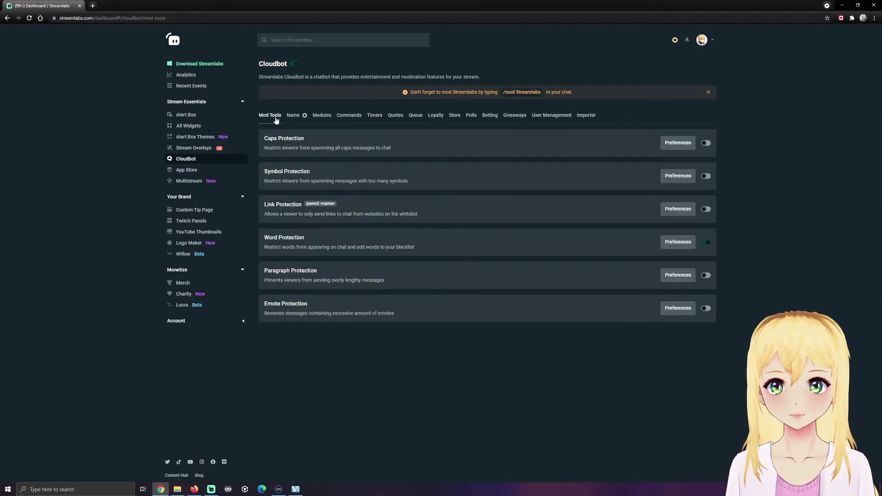
{"action": "left_click", "coordinate": [303, 116]}
{"action": "left_click", "coordinate": [275, 114]}
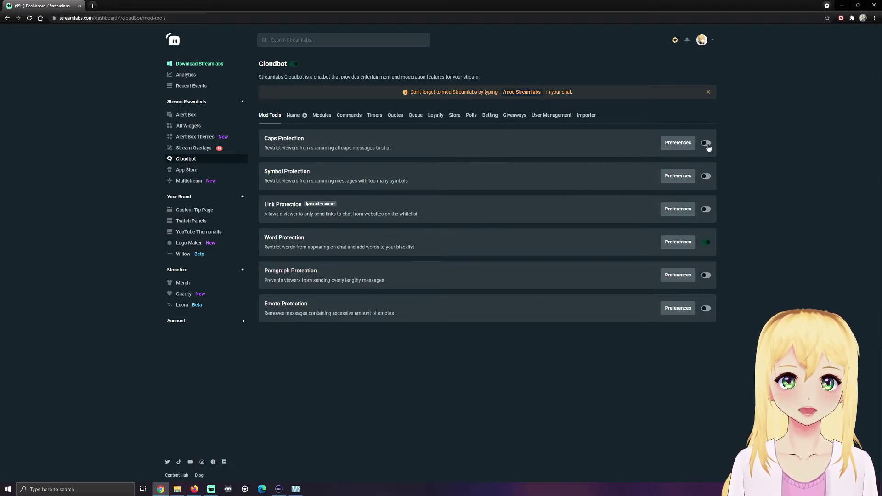
{"action": "left_click", "coordinate": [680, 242]}
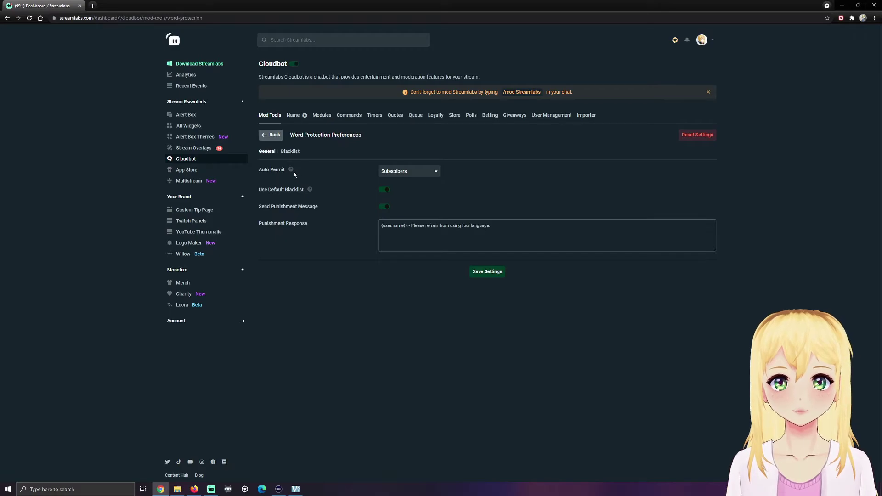
{"action": "mouse_move", "coordinate": [292, 172]}
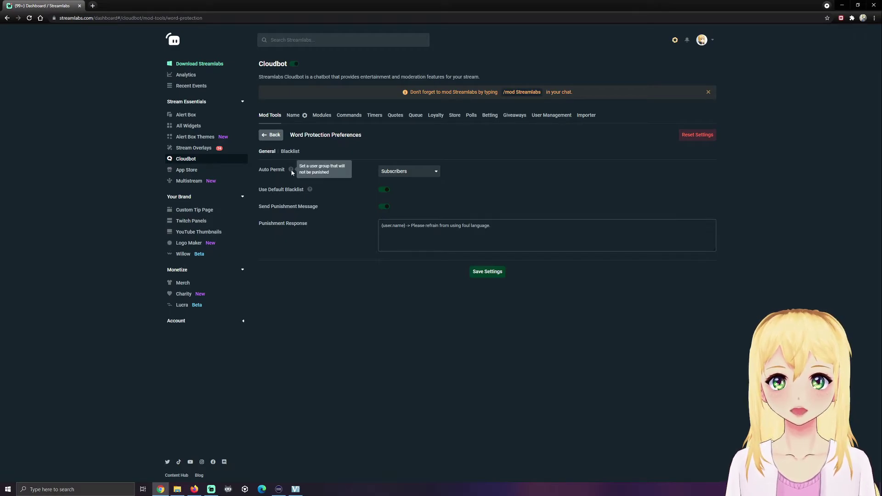
{"action": "left_click", "coordinate": [412, 176]}
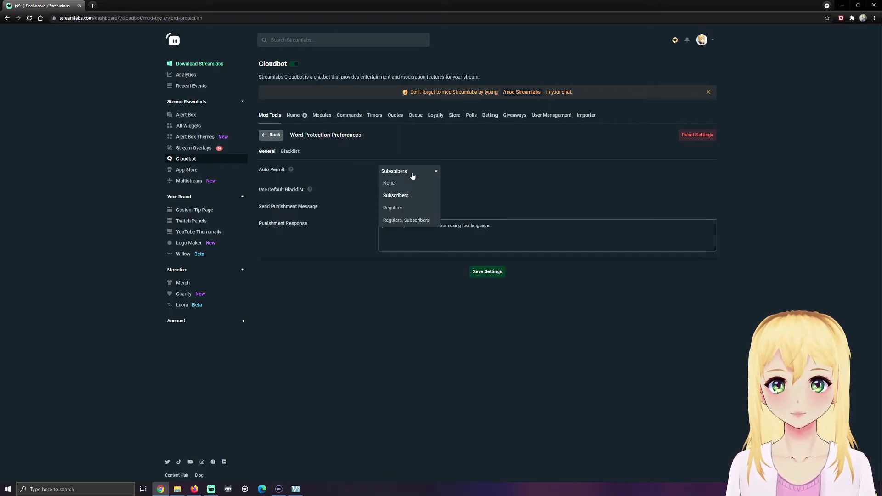
{"action": "left_click", "coordinate": [398, 196]}
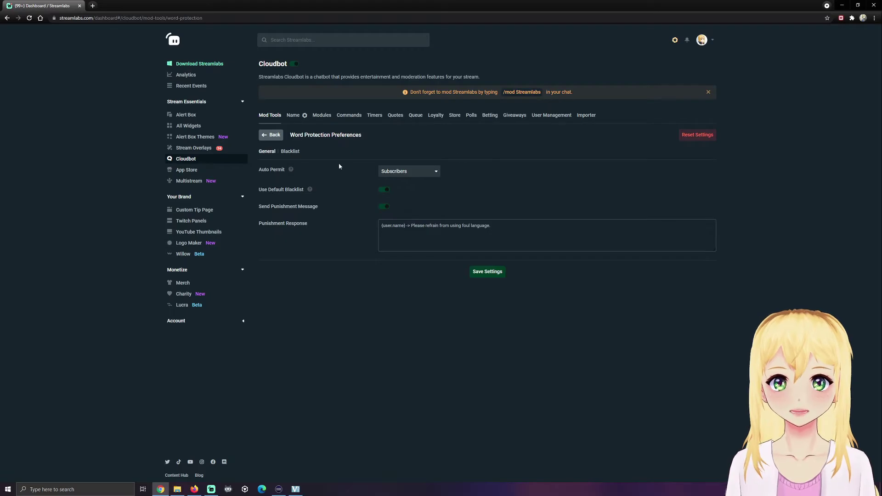
{"action": "left_click", "coordinate": [272, 138]}
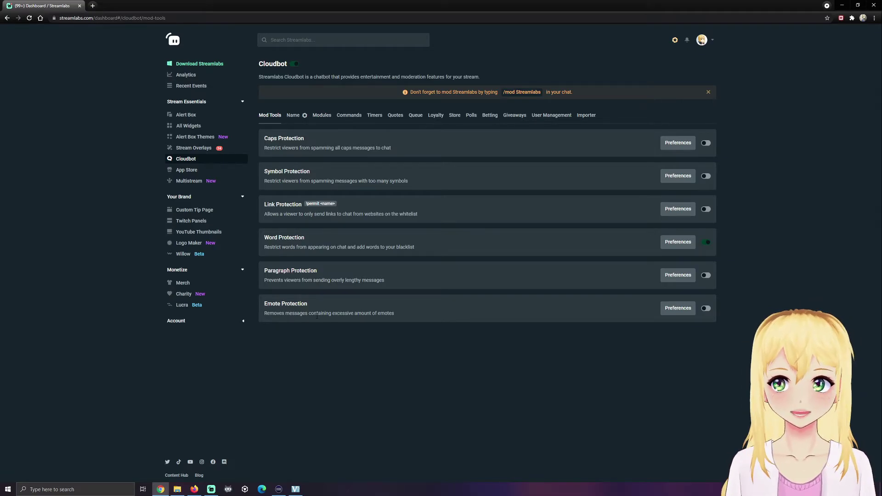
Step: Browse the Quotes, Queue, Loyalty, Loyalty Store and Polls sections
{"action": "left_click", "coordinate": [392, 116]}
{"action": "left_click", "coordinate": [417, 118]}
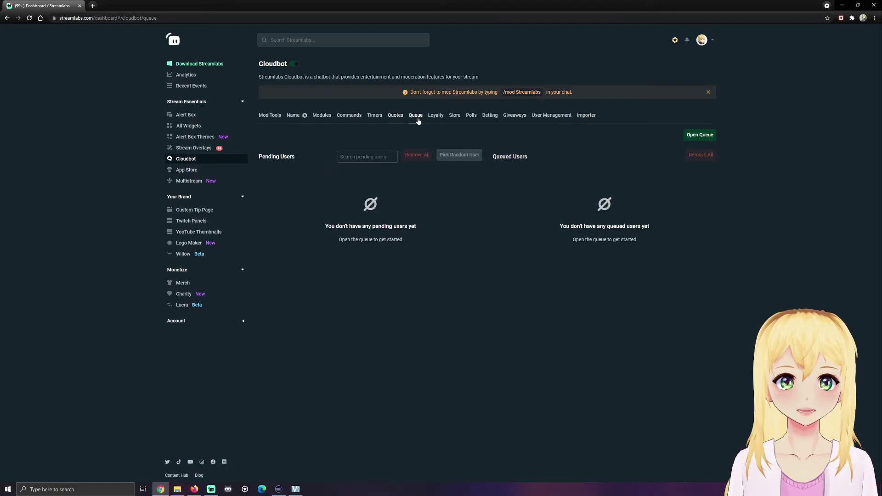
{"action": "left_click", "coordinate": [436, 117]}
{"action": "left_click", "coordinate": [461, 118]}
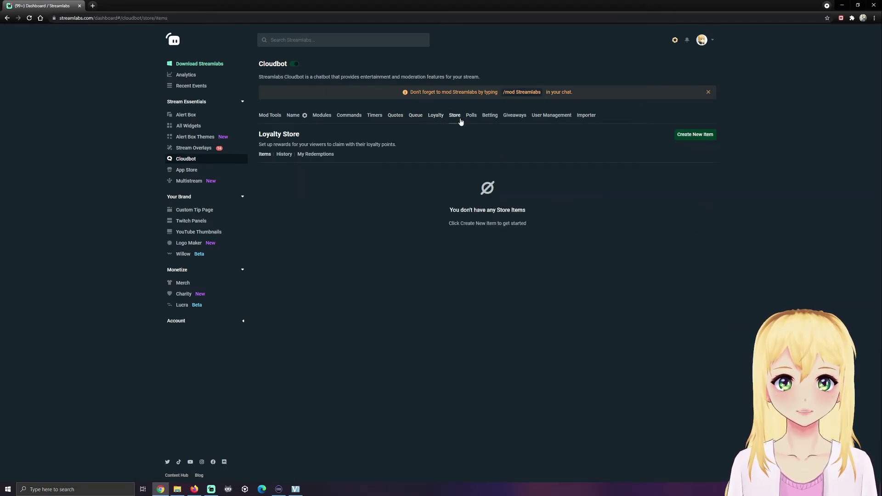
{"action": "left_click", "coordinate": [471, 116]}
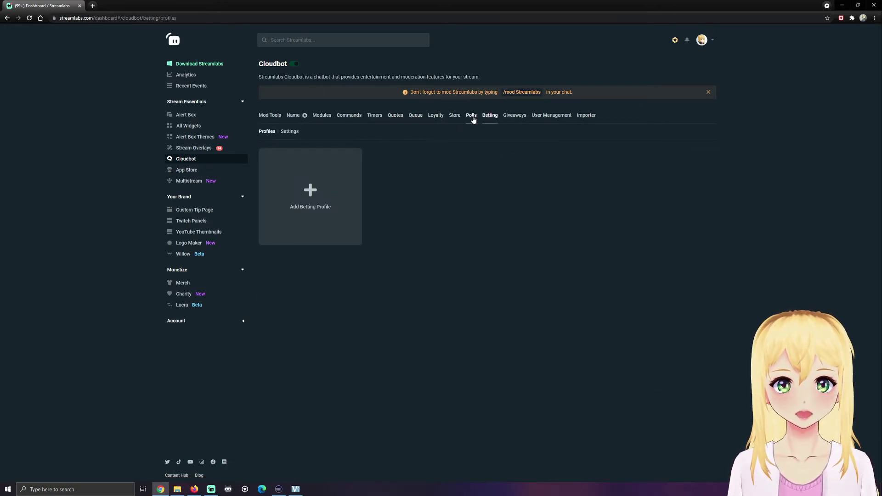
Step: View the Modules list and Eight Ball preferences, then bring up Twitch Stream Manager in Firefox
{"action": "left_click", "coordinate": [323, 116]}
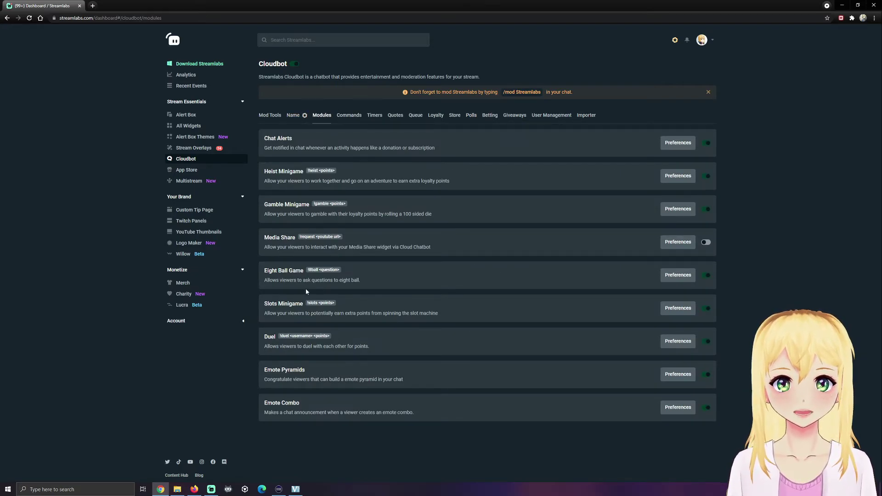
{"action": "left_click", "coordinate": [679, 276]}
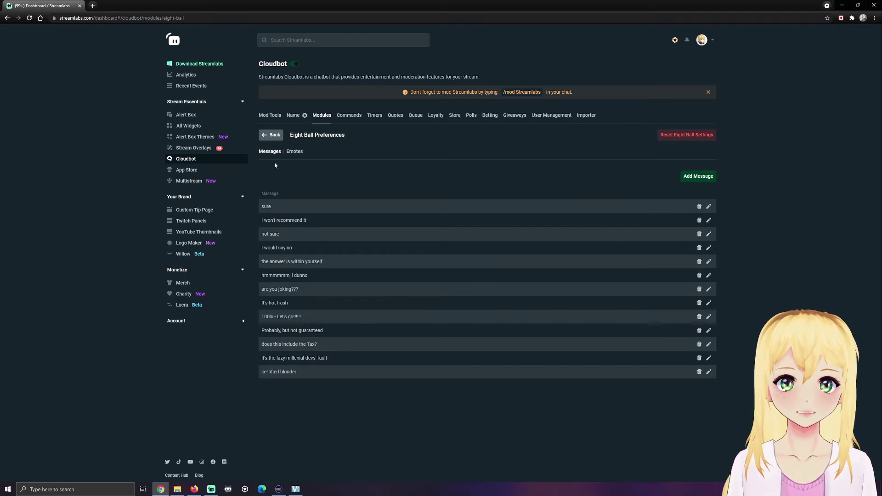
{"action": "left_click", "coordinate": [279, 135]}
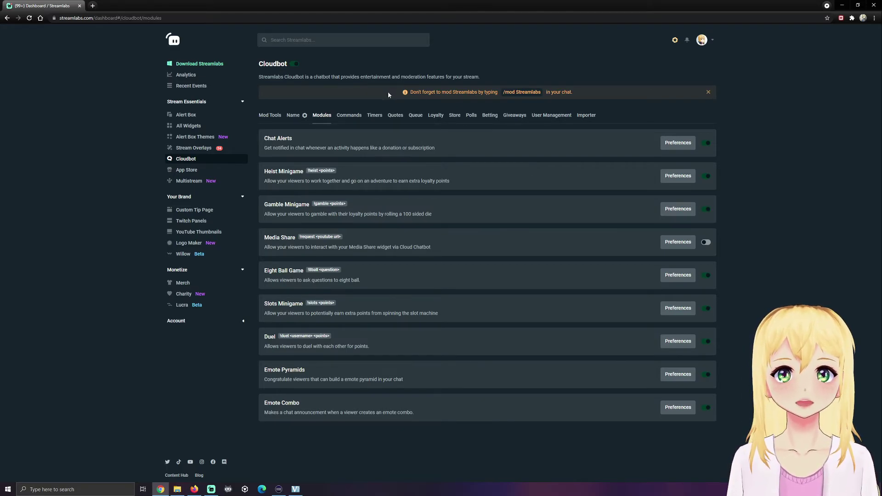
{"action": "left_click", "coordinate": [194, 489]}
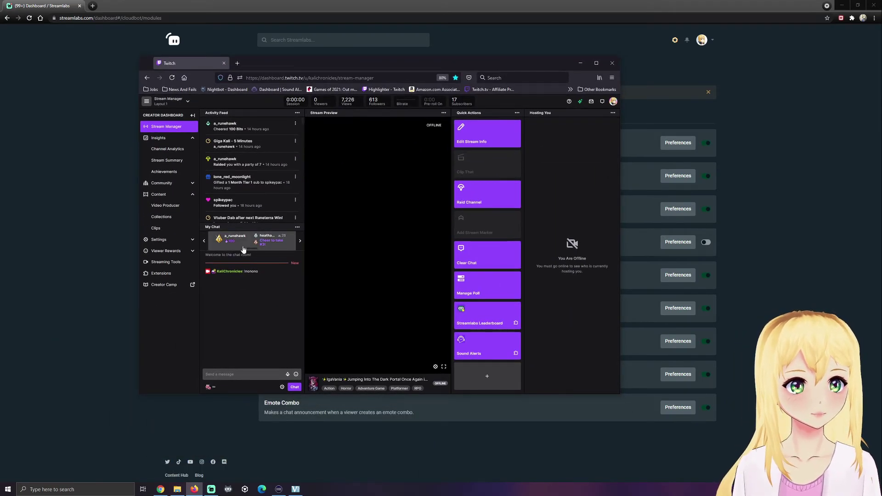
Step: Move the Twitch Stream Manager window off-screen to reveal the Cloudbot Modules page
{"action": "left_click", "coordinate": [247, 375]}
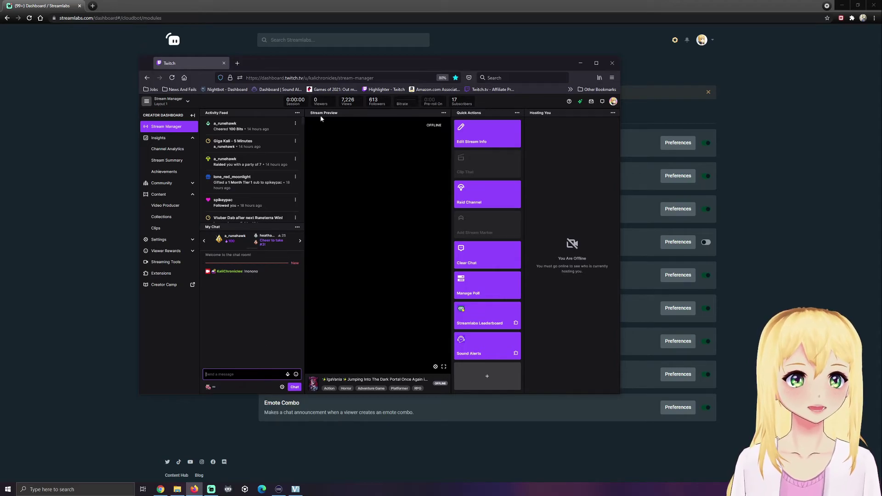
{"action": "left_click_drag", "start_coordinate": [329, 62], "coordinate": [344, 407]}
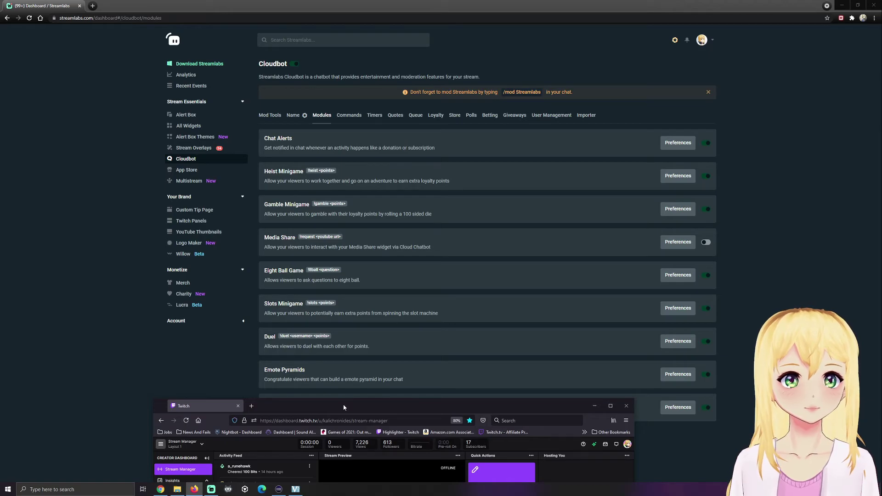
{"action": "left_click_drag", "start_coordinate": [343, 407], "coordinate": [0, 414]}
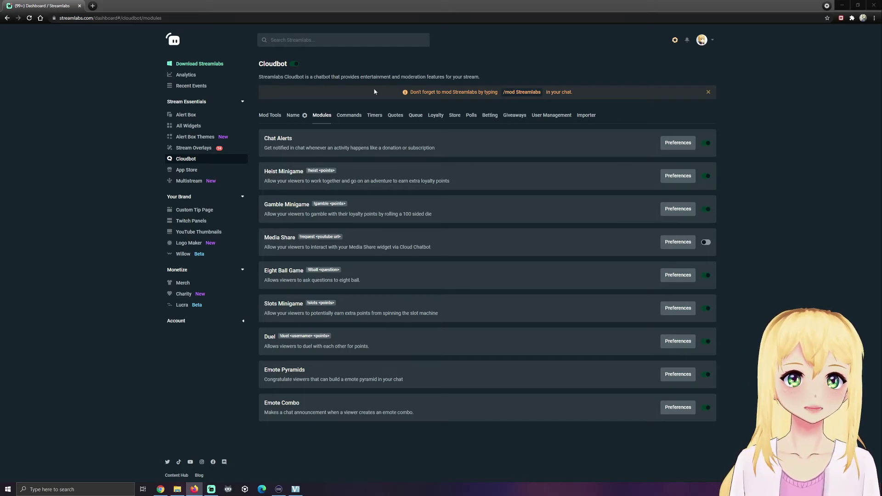
Step: Cycle through the Mod Tools, Name and Modules tabs, ending on the six protection filters
{"action": "left_click", "coordinate": [272, 118]}
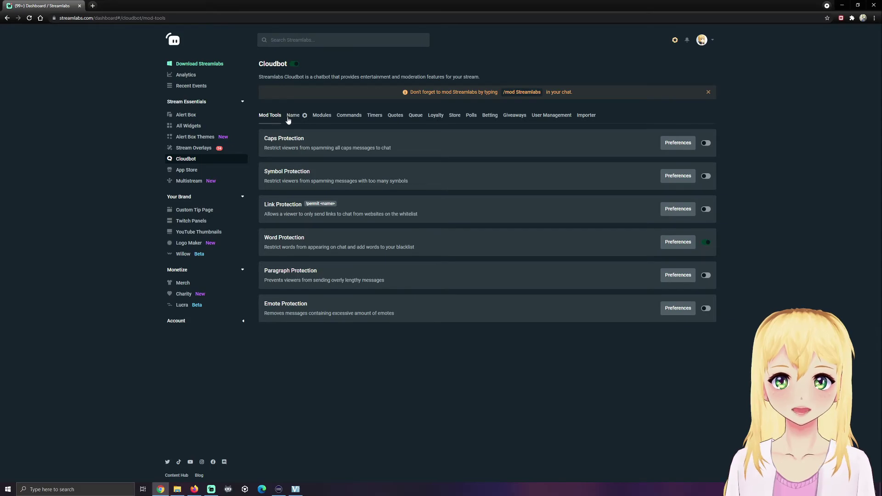
{"action": "left_click", "coordinate": [291, 119]}
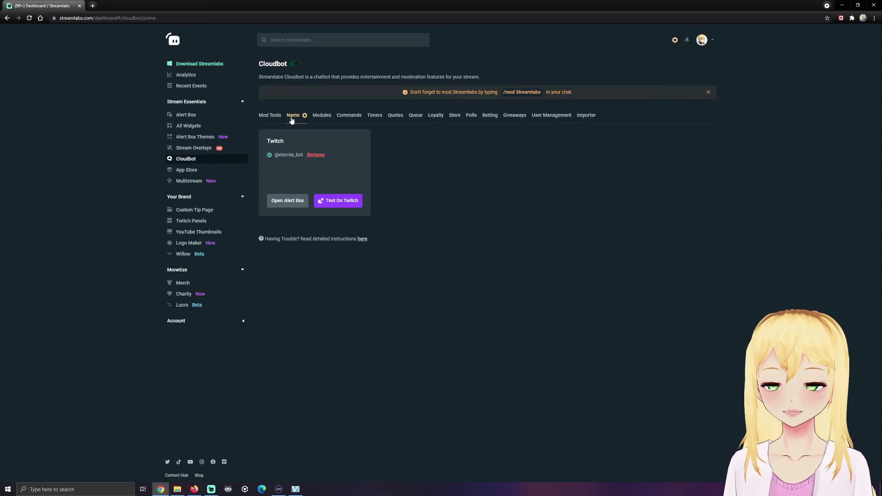
{"action": "left_click", "coordinate": [326, 119]}
{"action": "left_click", "coordinate": [277, 118]}
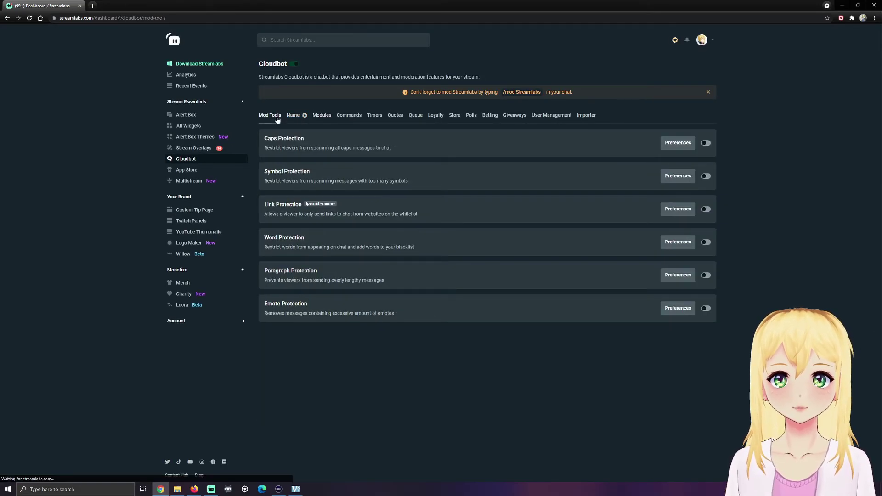